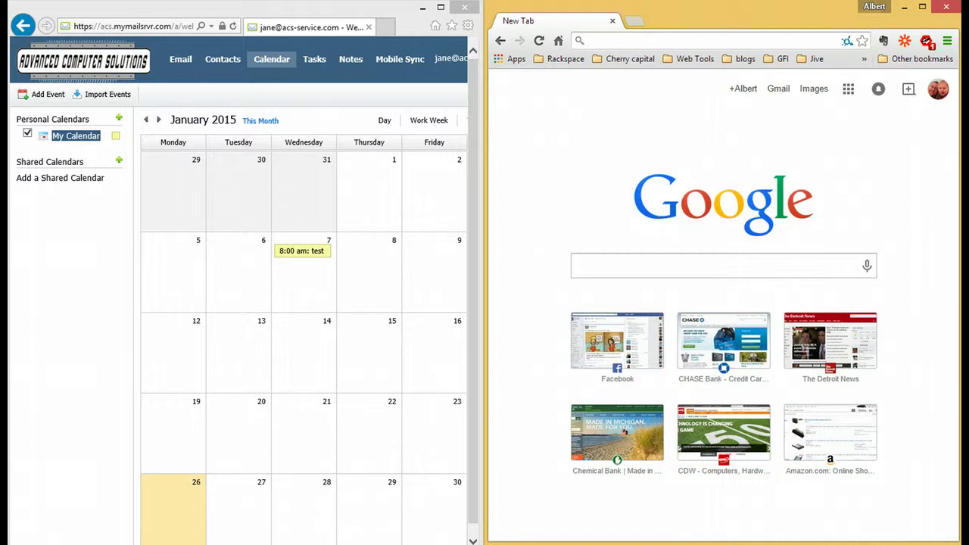
{"action": "left_click", "coordinate": [668, 38]}
{"action": "type", "text": "https"}
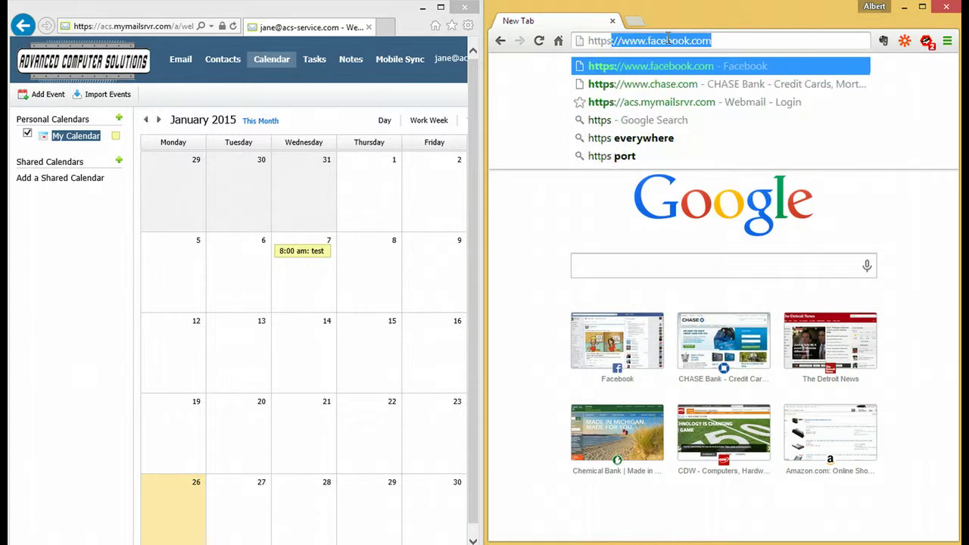
{"action": "type", "text": "://"}
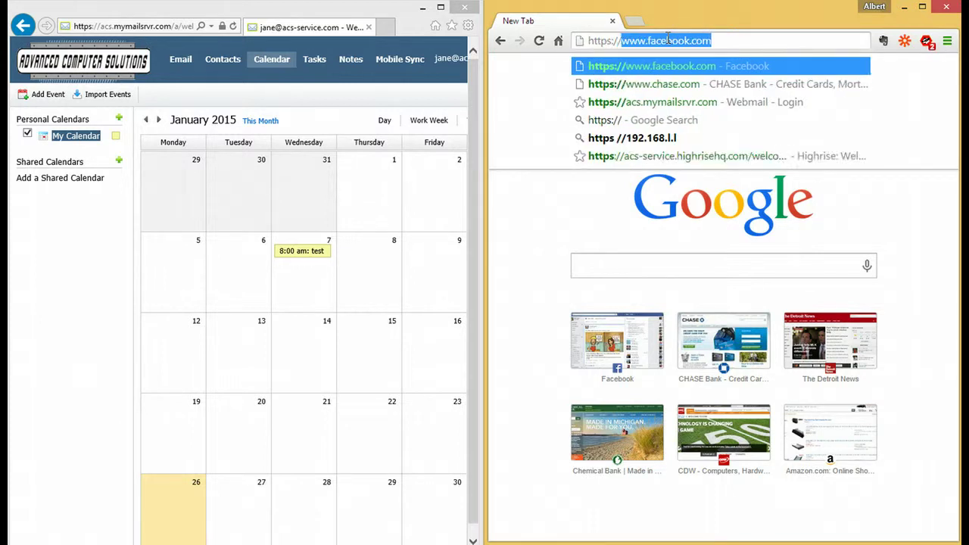
{"action": "type", "text": "acs.my"}
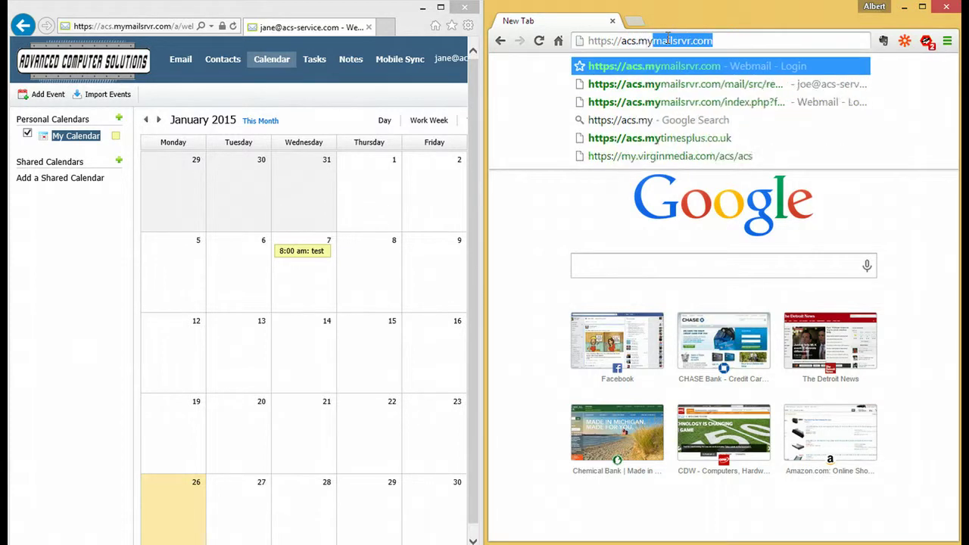
{"action": "type", "text": "mailsrvr"}
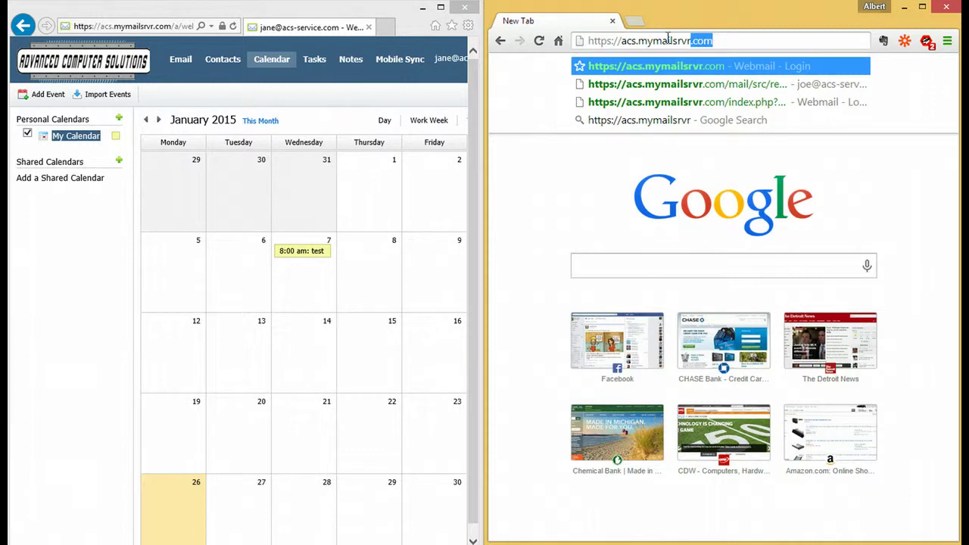
{"action": "type", "text": ".com"}
{"action": "key", "text": "Return"}
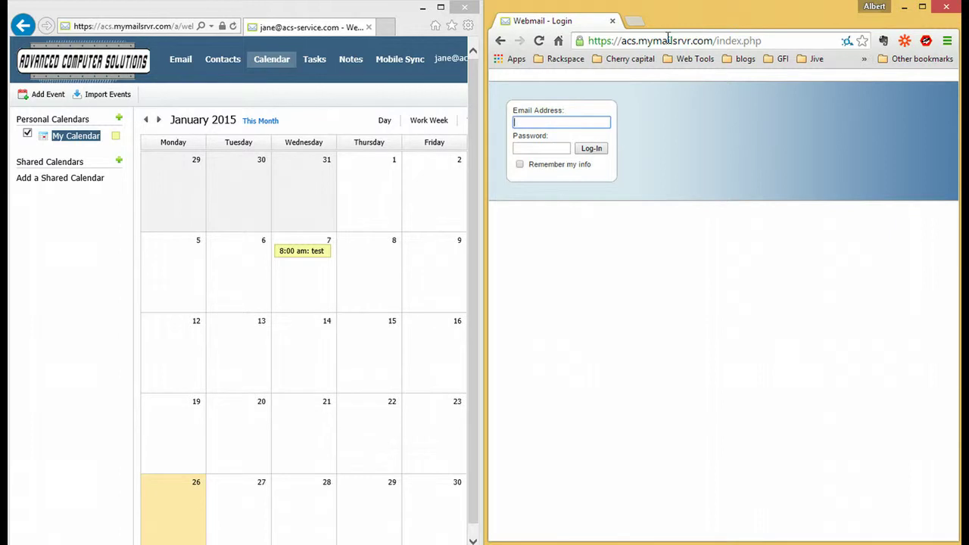
Sign in with the second account's e-mail address and password, declining Chrome's offer to save it
{"action": "left_click", "coordinate": [534, 122]}
{"action": "key", "text": "Tab"}
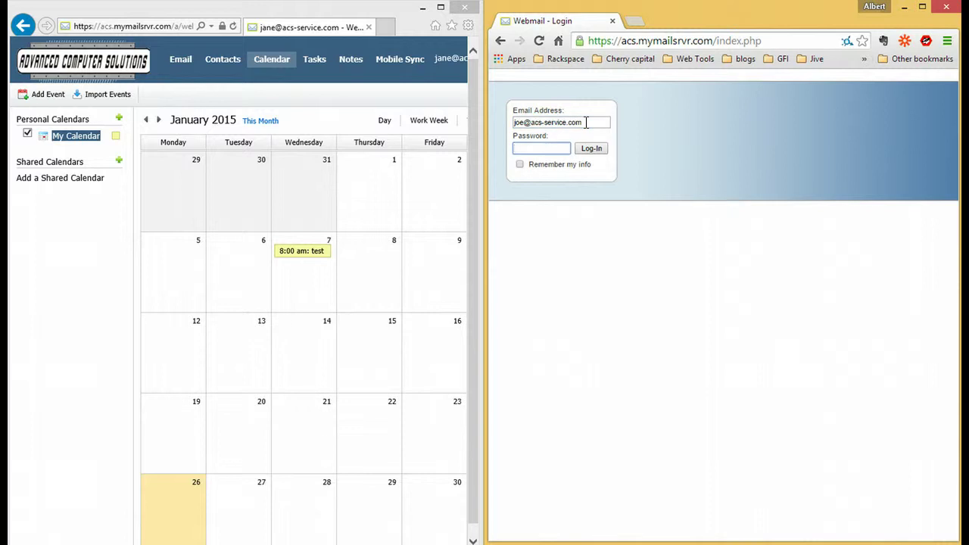
{"action": "type", "text": "************"}
{"action": "left_click", "coordinate": [592, 149]}
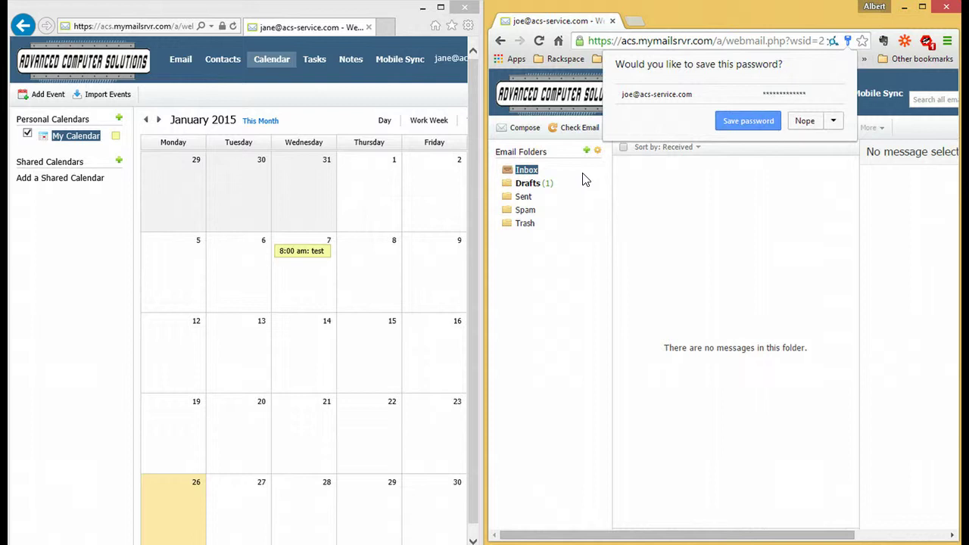
{"action": "left_click", "coordinate": [805, 122]}
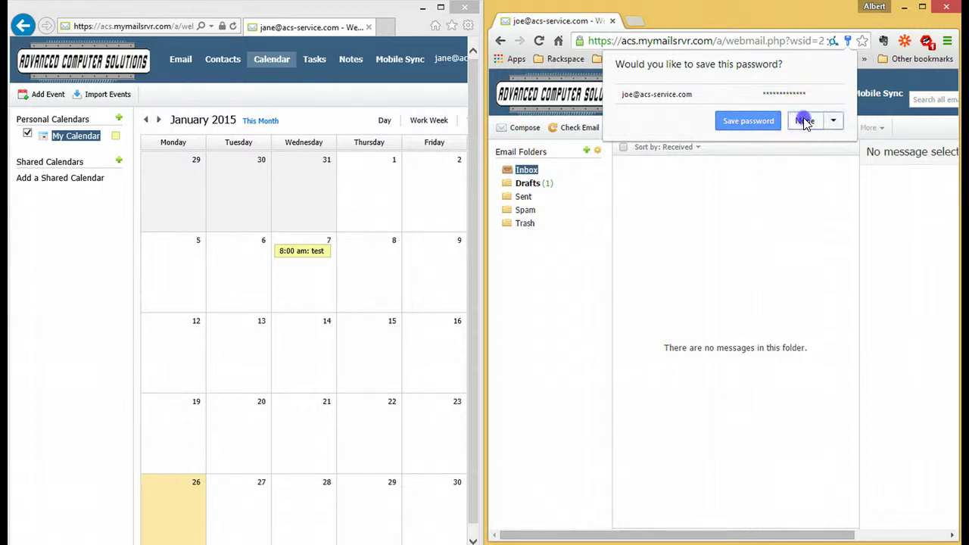
{"action": "left_click", "coordinate": [805, 128]}
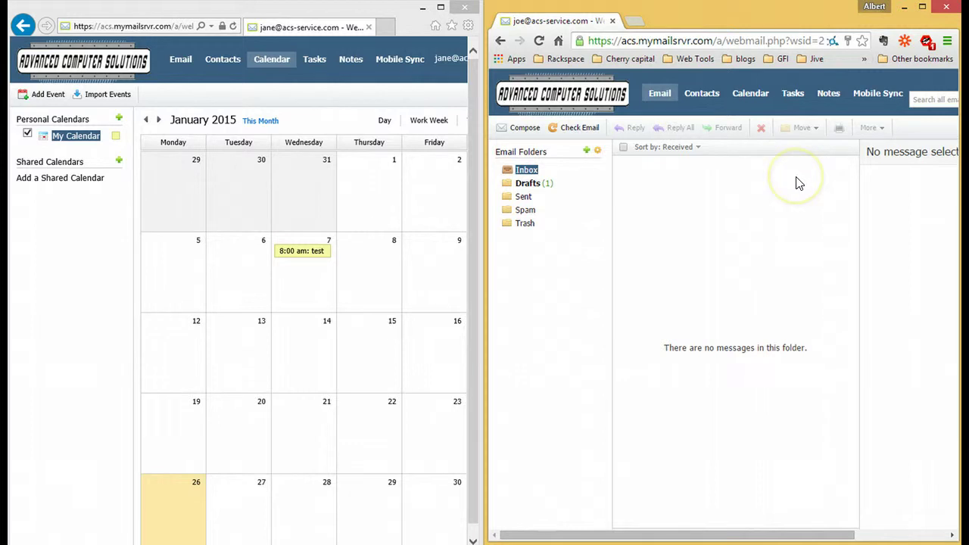
{"action": "left_click", "coordinate": [757, 102]}
Switch to the Calendar view, browse a few dates, and open Edit for My Calendar
{"action": "left_click", "coordinate": [750, 97]}
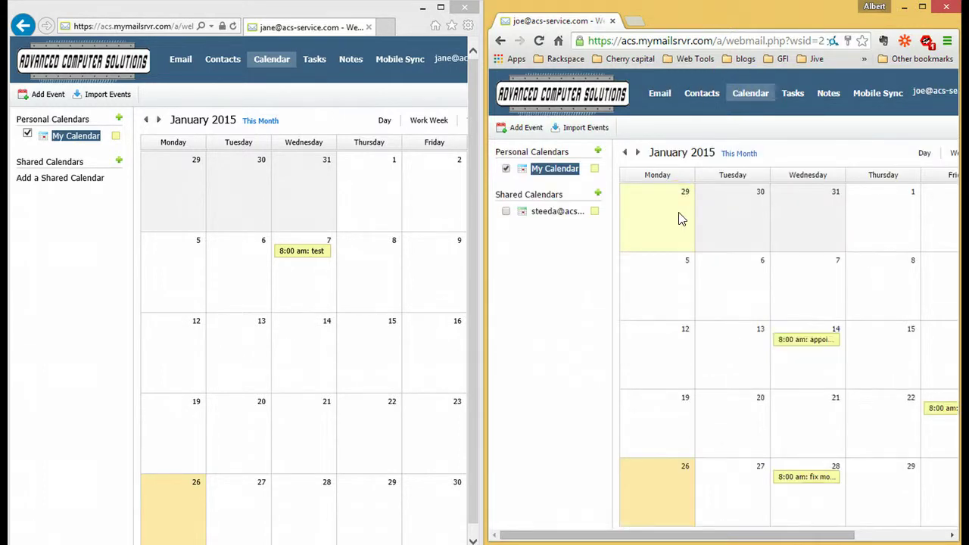
{"action": "left_click", "coordinate": [308, 308]}
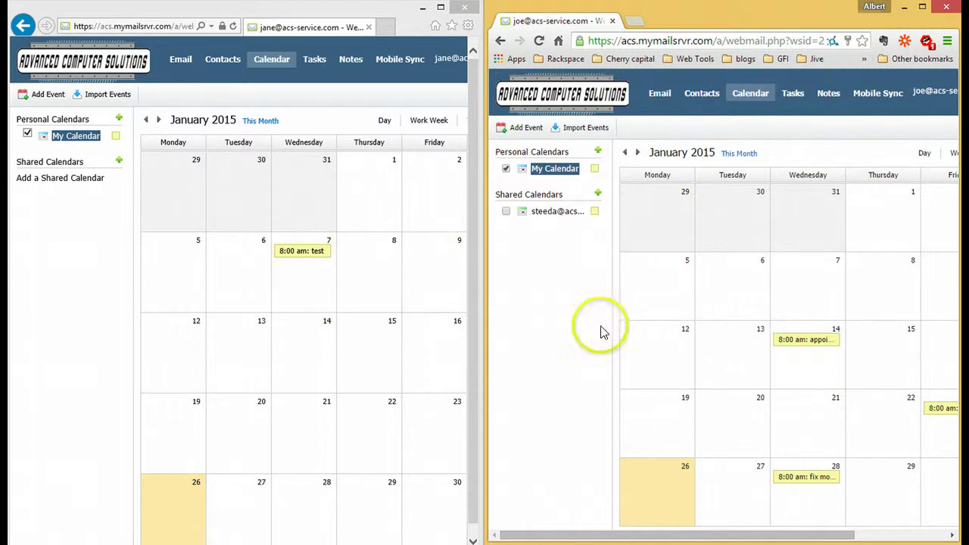
{"action": "left_click", "coordinate": [671, 308]}
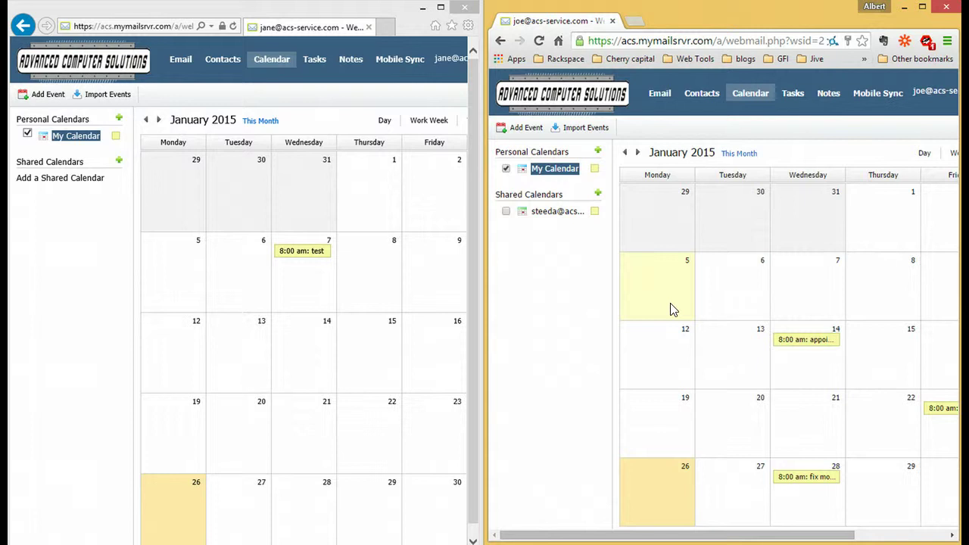
{"action": "left_click", "coordinate": [664, 292]}
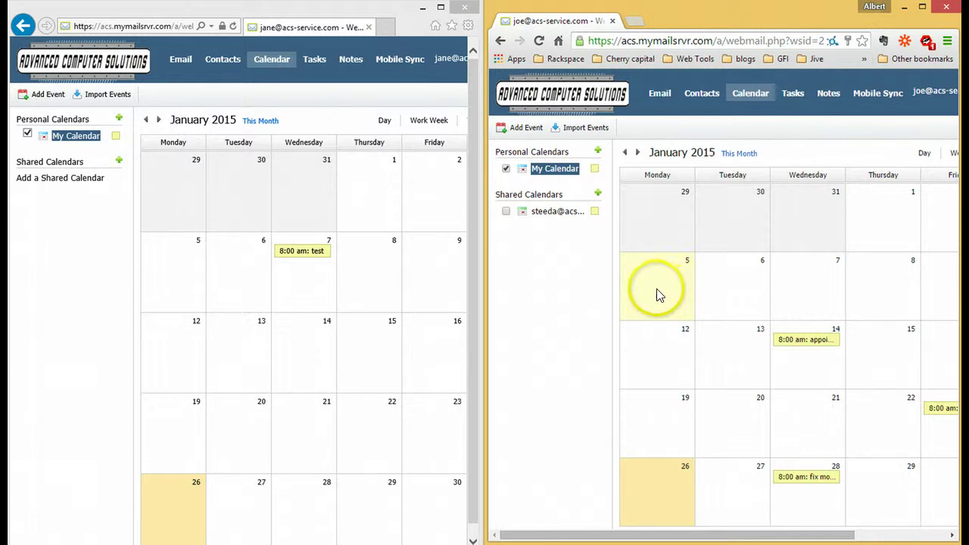
{"action": "right_click", "coordinate": [534, 170]}
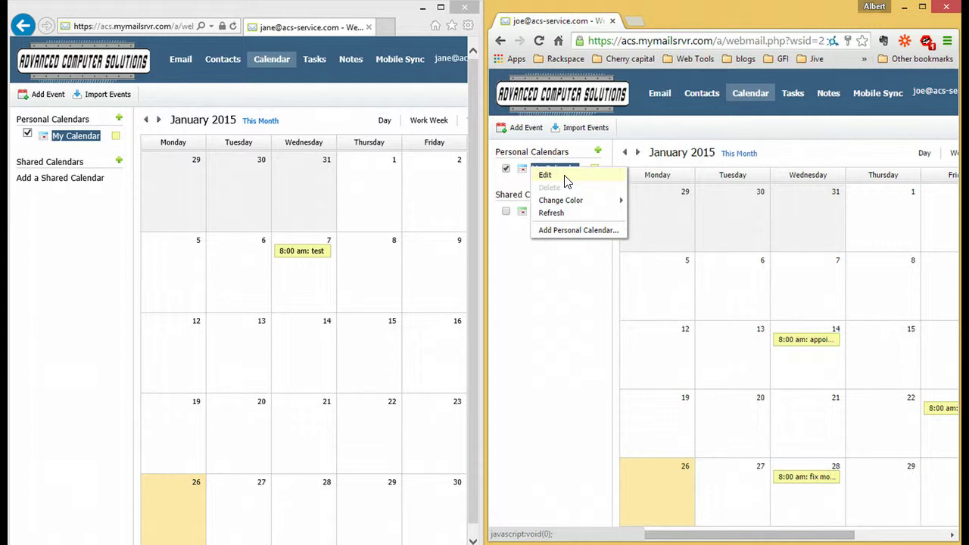
{"action": "left_click", "coordinate": [567, 181]}
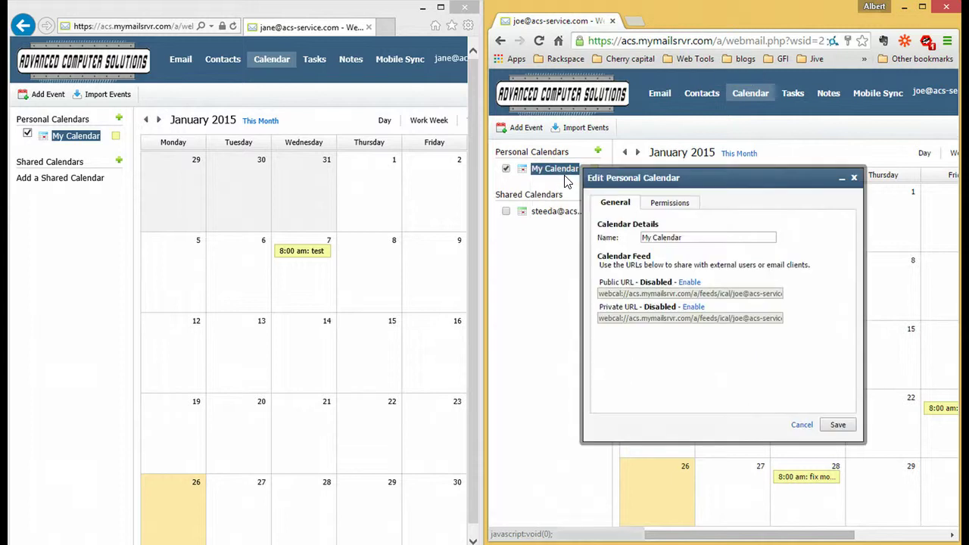
Share My Calendar only with the specified user, granting view and add-events permissions, and save
{"action": "left_click", "coordinate": [674, 205]}
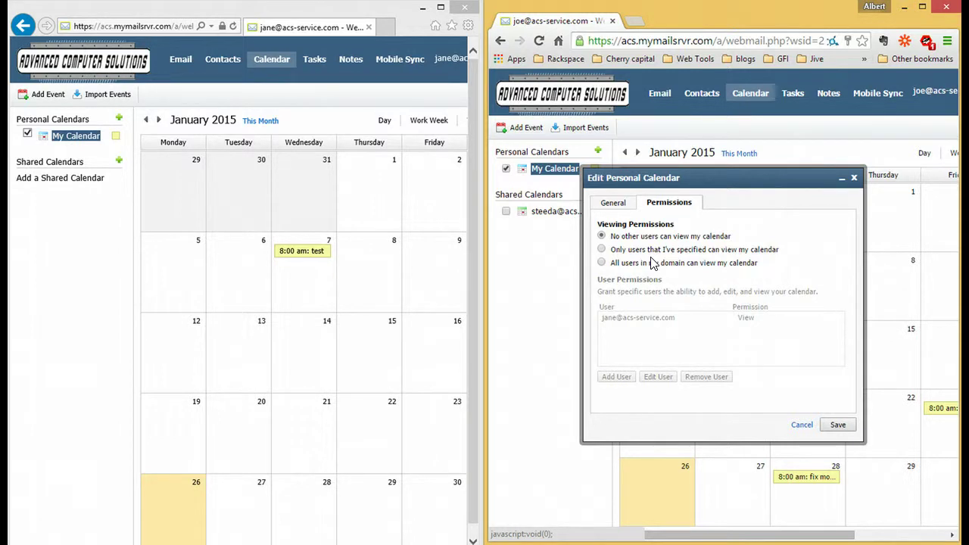
{"action": "left_click", "coordinate": [602, 250]}
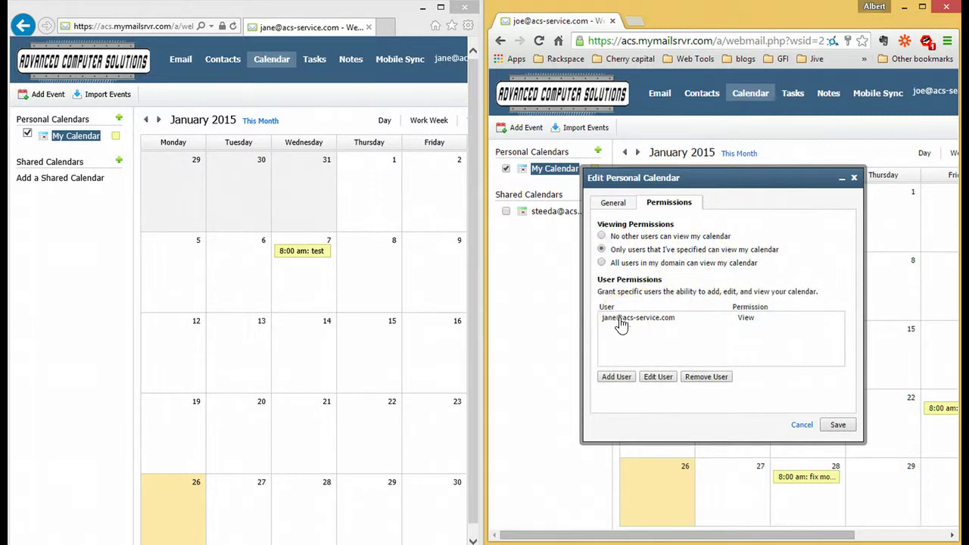
{"action": "left_click", "coordinate": [620, 321]}
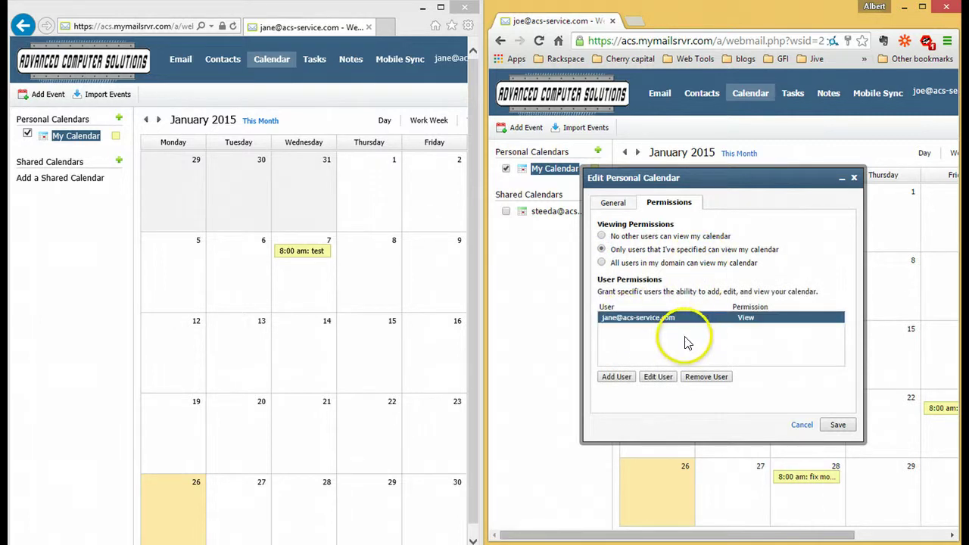
{"action": "left_click", "coordinate": [658, 378]}
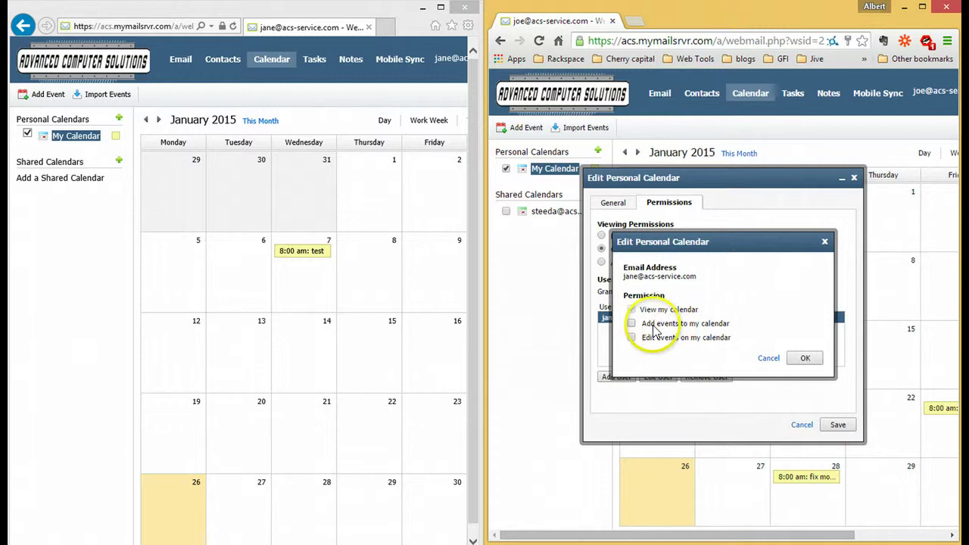
{"action": "left_click", "coordinate": [631, 324]}
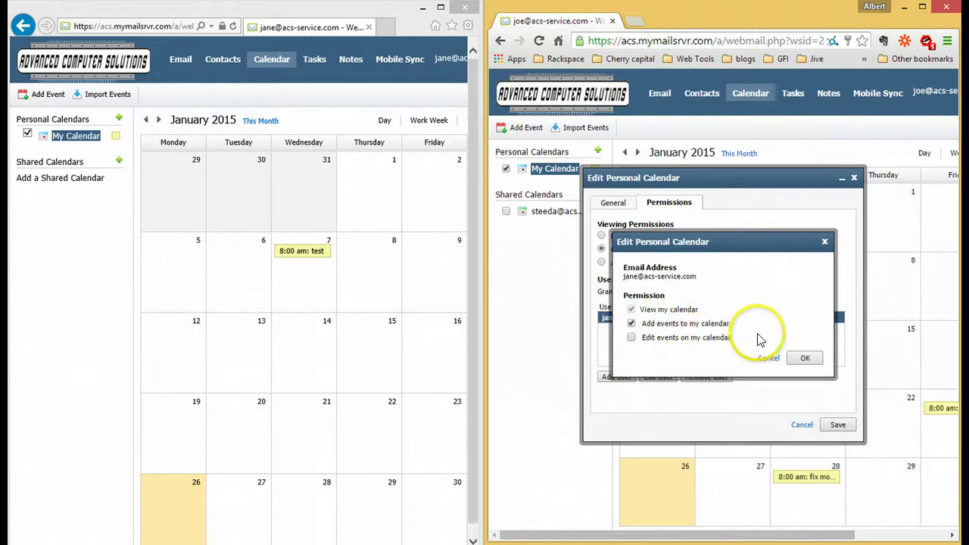
{"action": "left_click", "coordinate": [807, 359]}
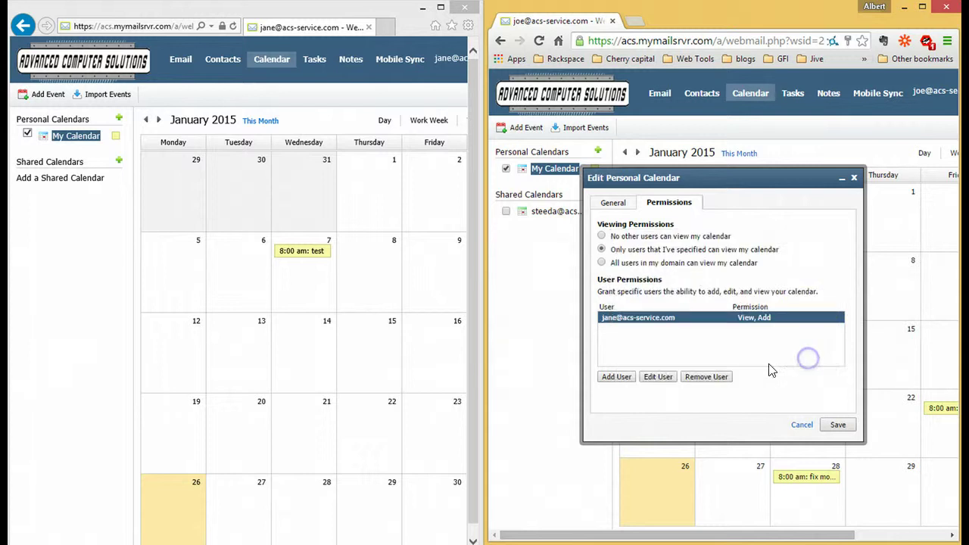
{"action": "left_click", "coordinate": [838, 425]}
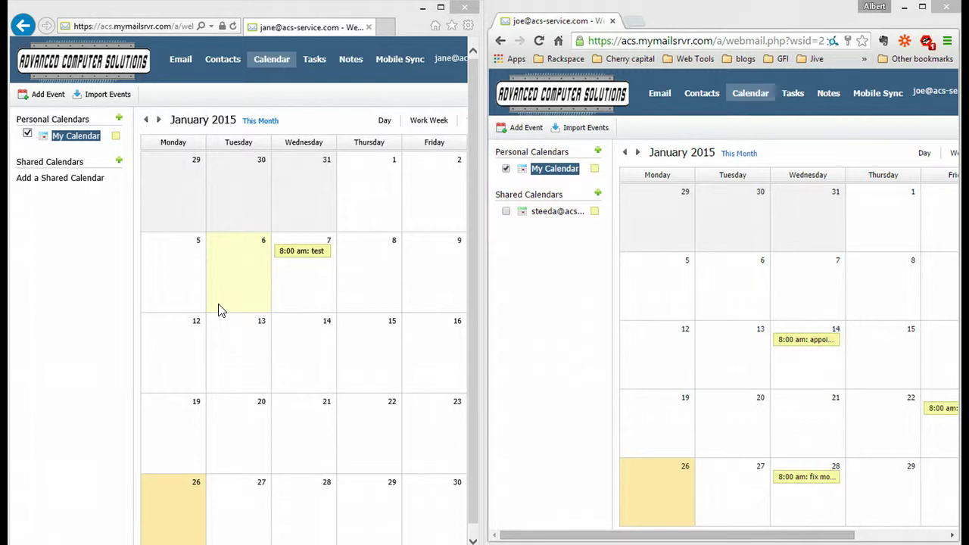
Add the other account's calendar from Available Calendars as a shared calendar and enable it
{"action": "left_click", "coordinate": [53, 185]}
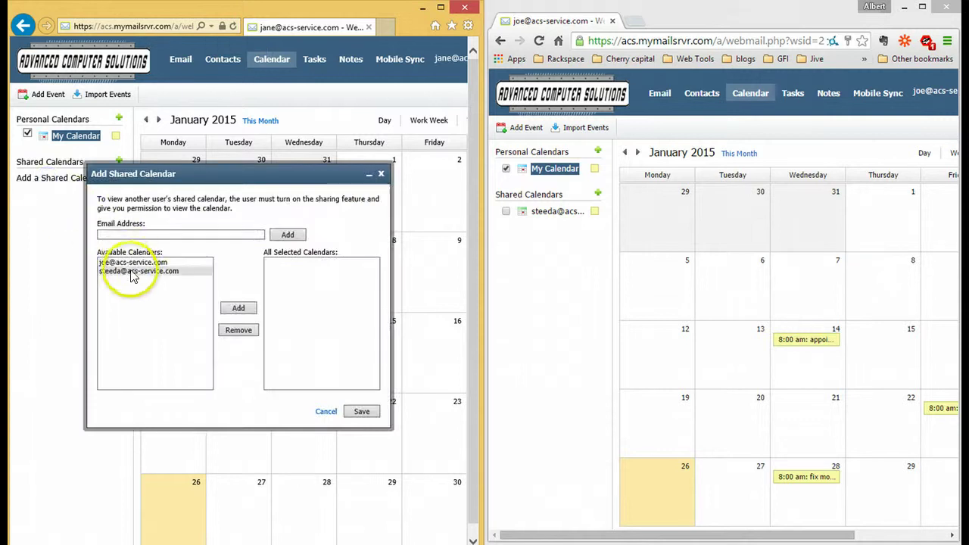
{"action": "left_click", "coordinate": [128, 263]}
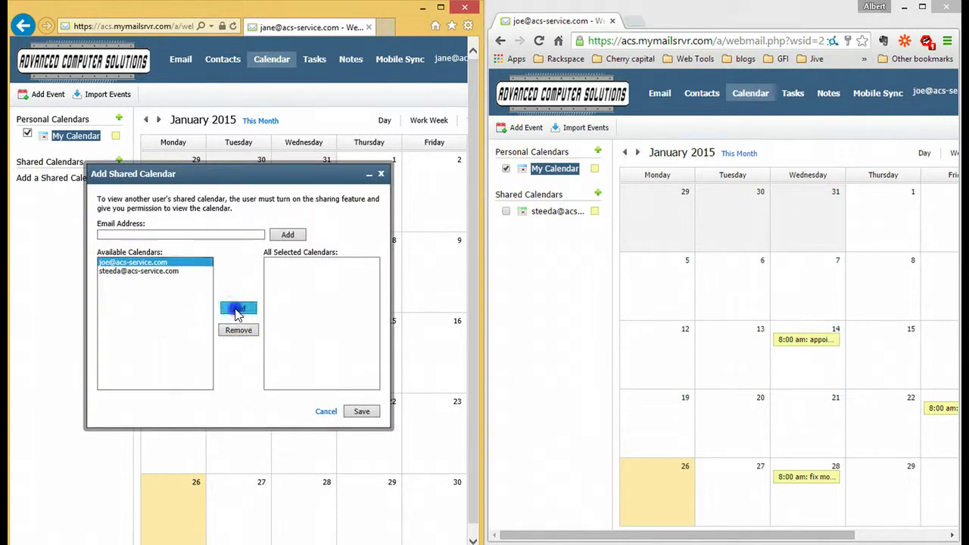
{"action": "left_click", "coordinate": [238, 308]}
{"action": "left_click", "coordinate": [361, 411]}
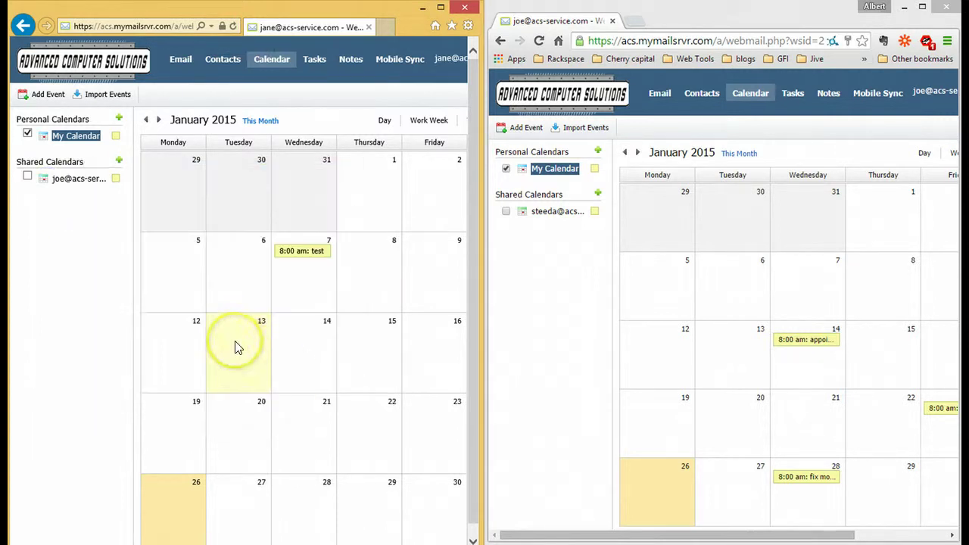
{"action": "left_click", "coordinate": [27, 178]}
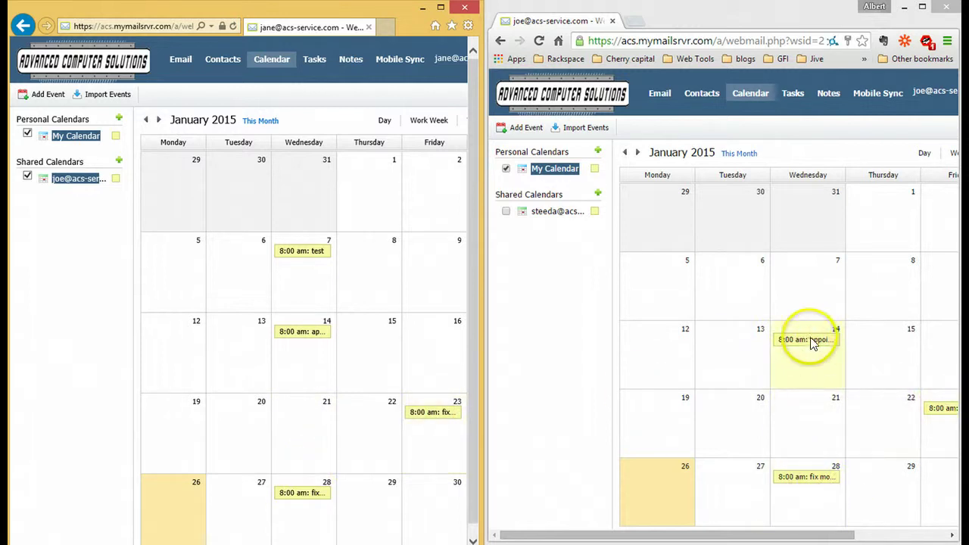
Set the shared calendar's colour to the red swatch from its right-click menu
{"action": "right_click", "coordinate": [67, 183]}
{"action": "mouse_move", "coordinate": [95, 211]}
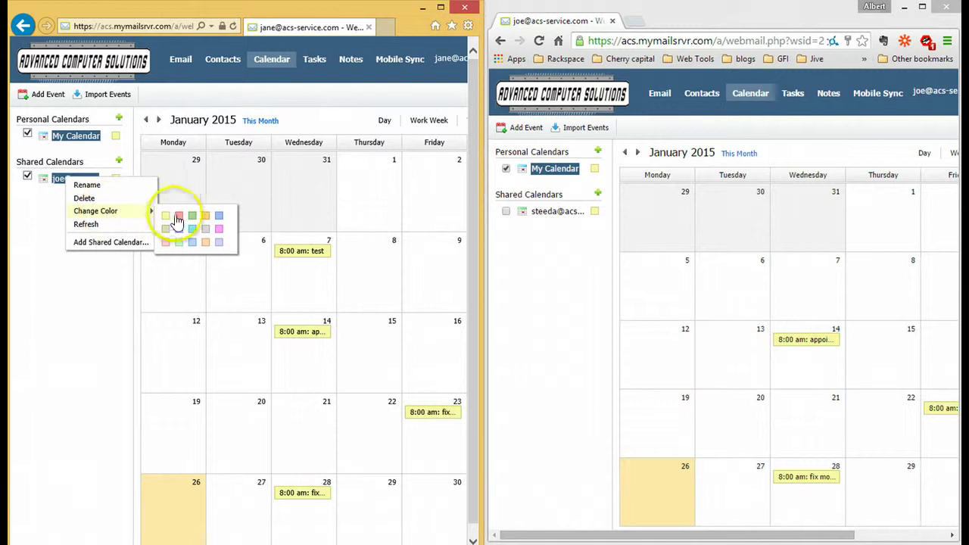
{"action": "left_click", "coordinate": [179, 219]}
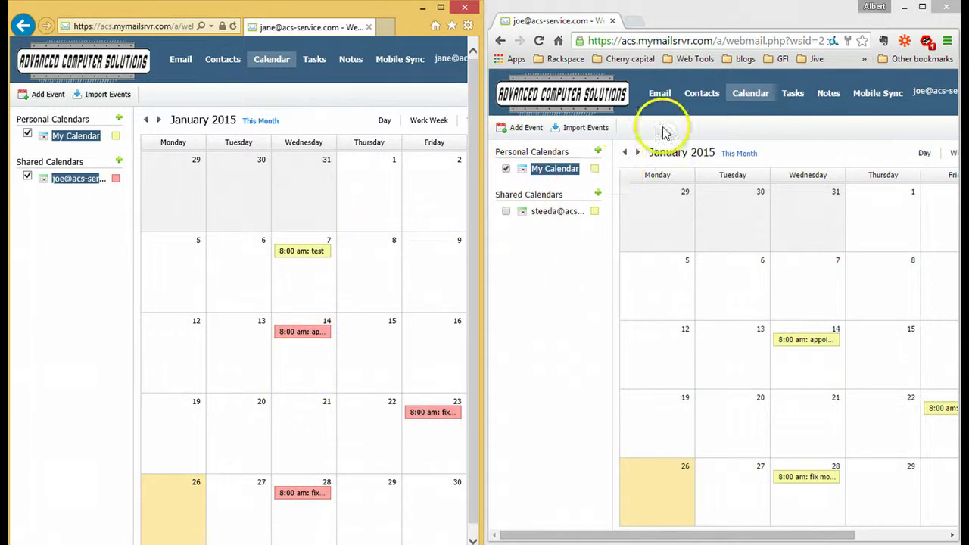
Compose a new email with a phone number and a contact e-mail address on separate body lines
{"action": "left_click", "coordinate": [661, 95]}
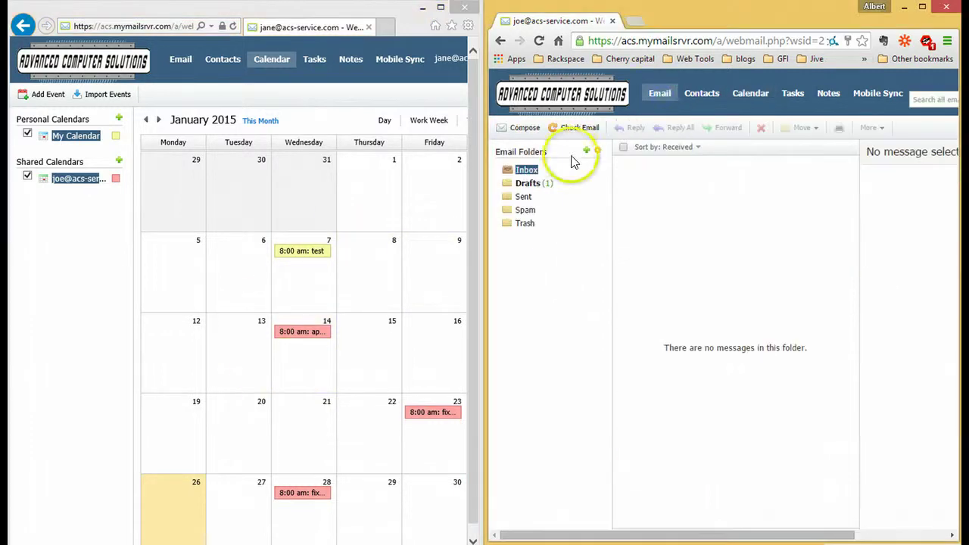
{"action": "left_click", "coordinate": [522, 130]}
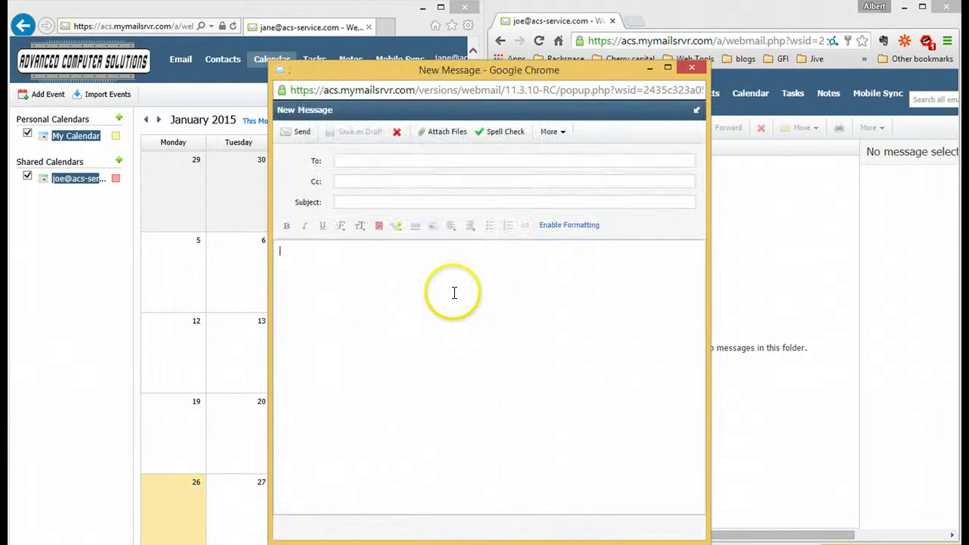
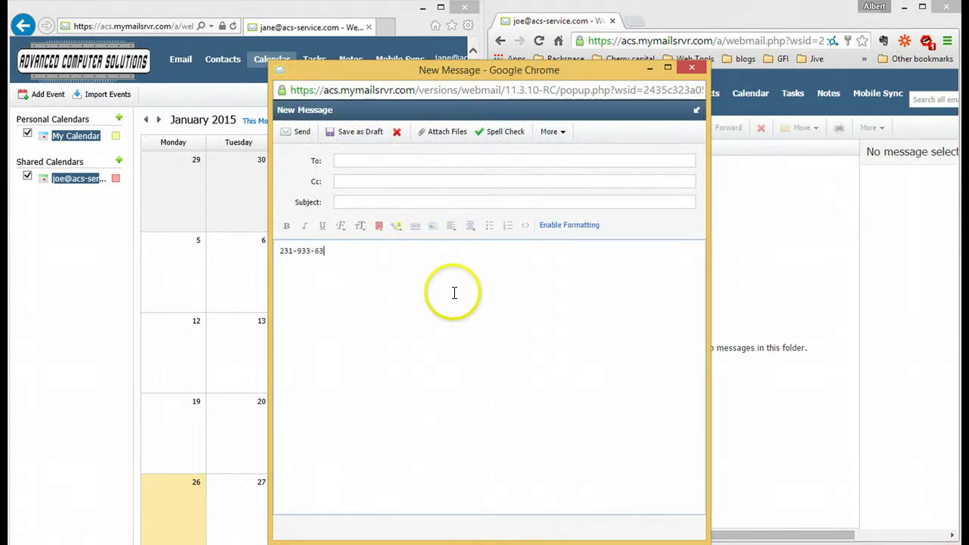
{"action": "key", "text": "Return"}
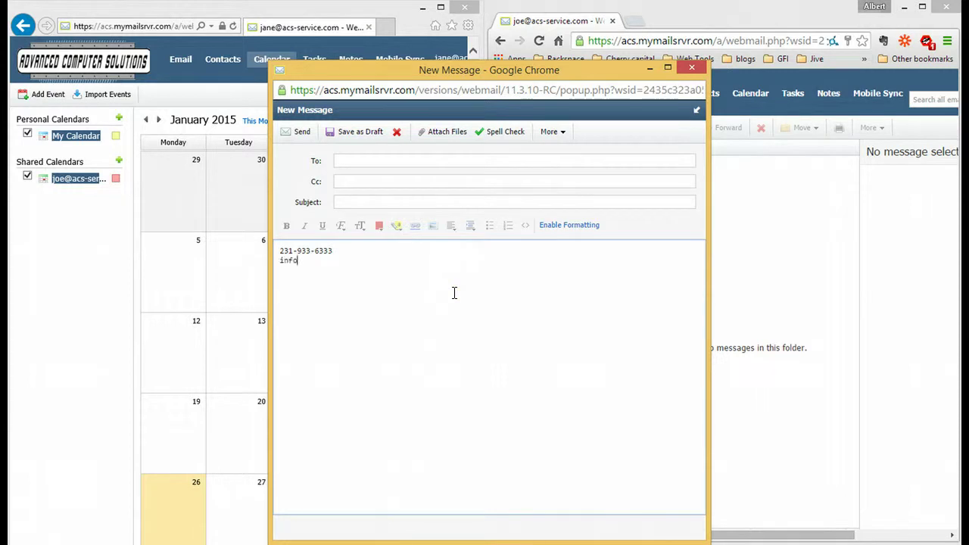
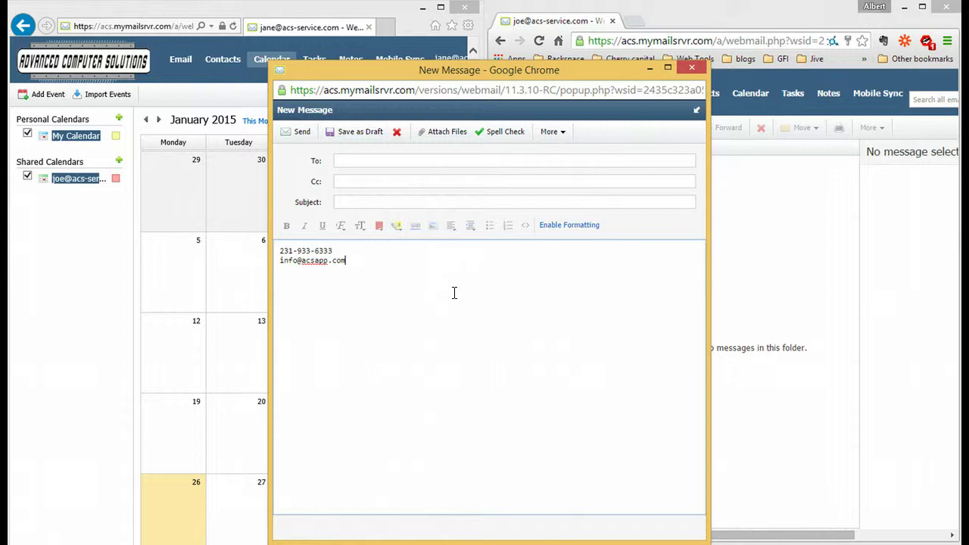